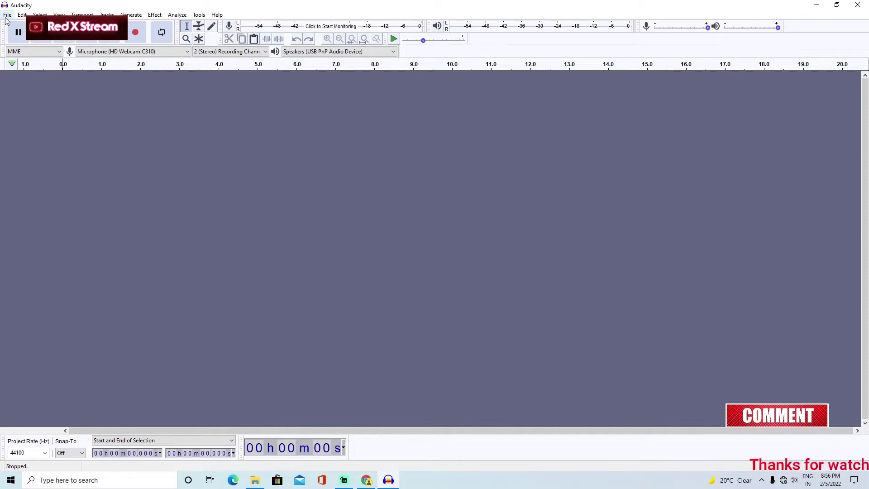
Step: Import the audio file "eding pro" from the Music folder into the empty project
{"action": "left_click", "coordinate": [7, 15]}
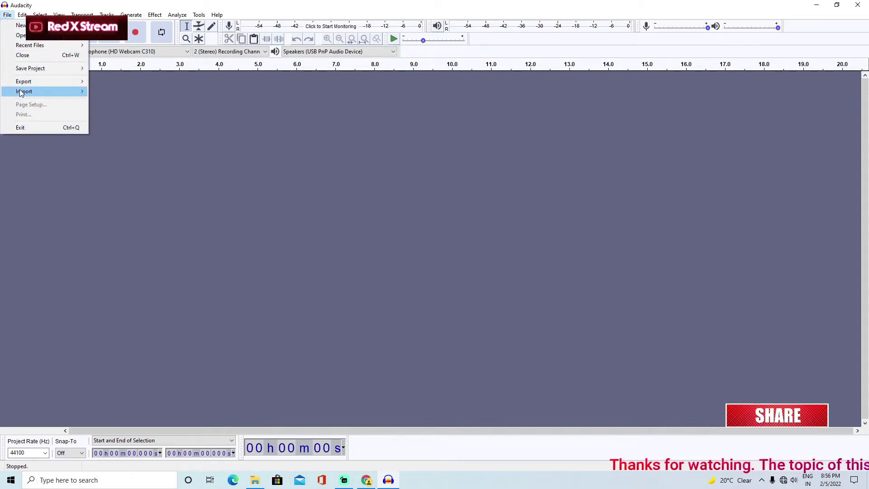
{"action": "mouse_move", "coordinate": [20, 93]}
{"action": "left_click", "coordinate": [114, 94]}
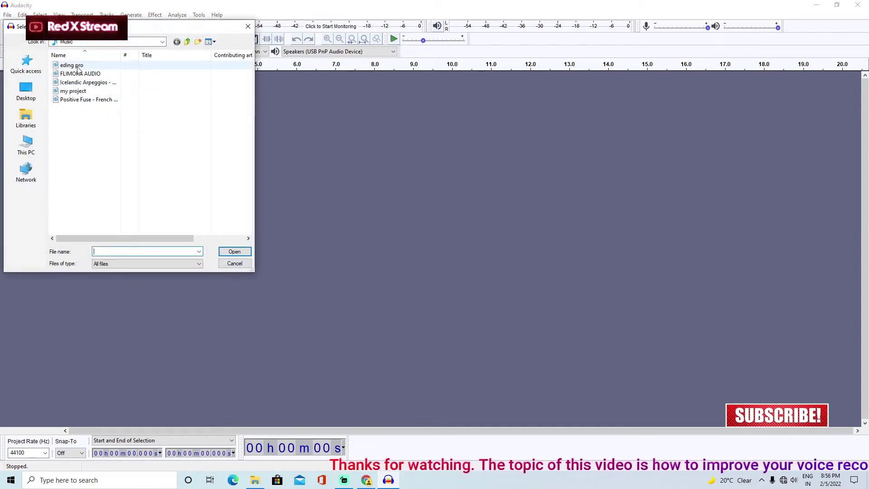
{"action": "left_click", "coordinate": [73, 65]}
{"action": "left_click", "coordinate": [234, 250]}
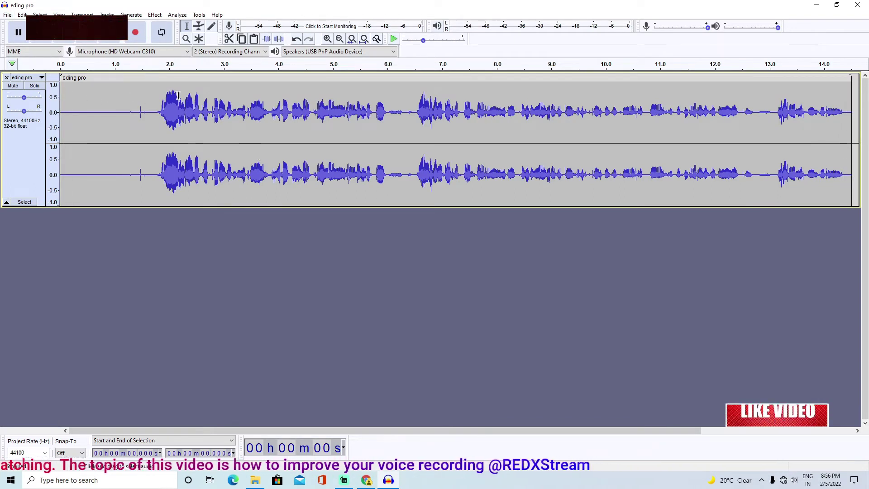
{"action": "left_click", "coordinate": [7, 14]}
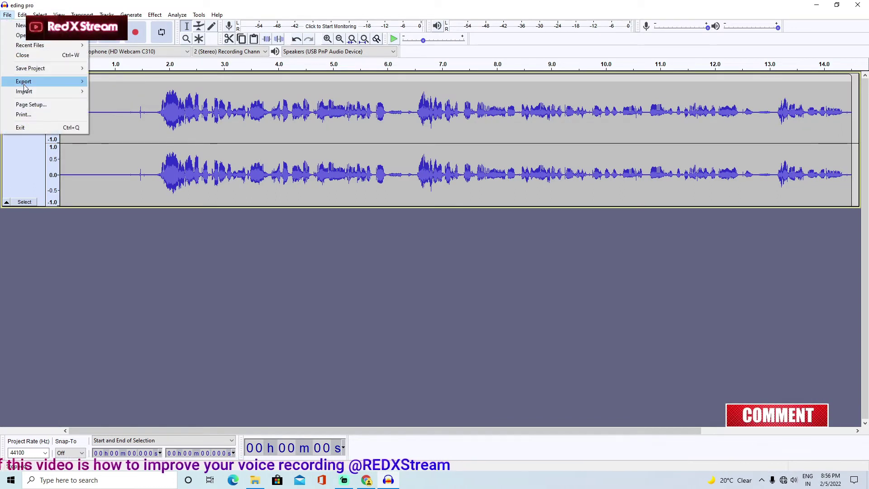
{"action": "mouse_move", "coordinate": [25, 83]}
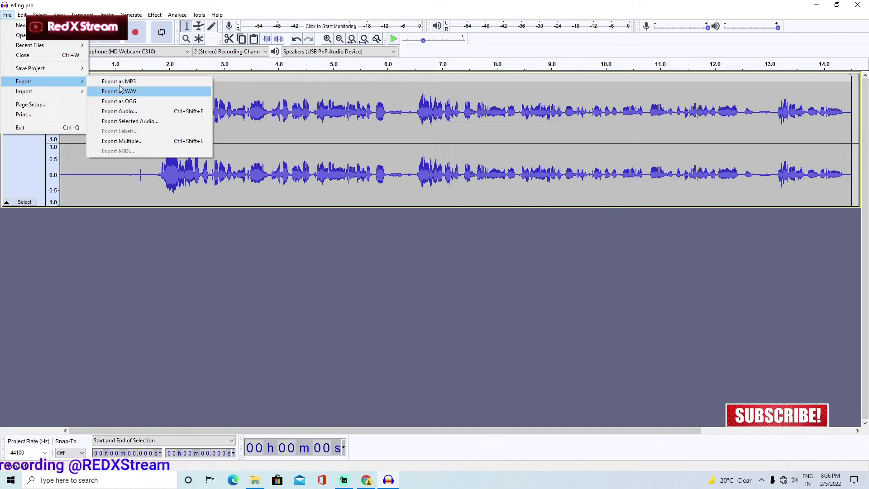
{"action": "left_click", "coordinate": [128, 199]}
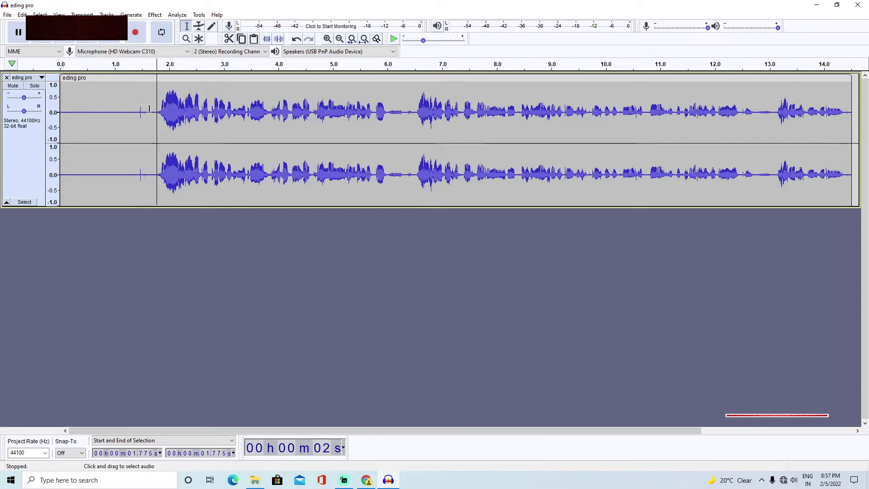
Step: Capture a Noise Reduction profile from the silent opening of the track, from 0 to about 1.74 seconds
{"action": "left_click_drag", "start_coordinate": [154, 111], "coordinate": [61, 124]}
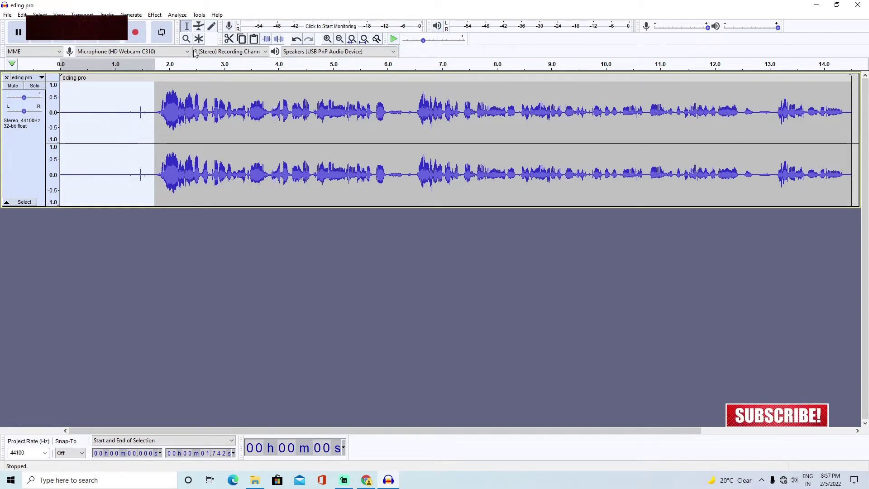
{"action": "left_click", "coordinate": [155, 15]}
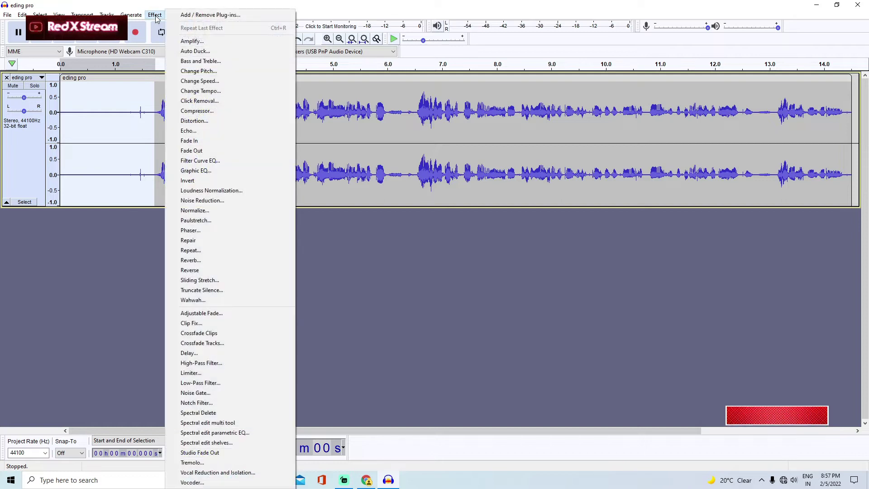
{"action": "left_click", "coordinate": [206, 200]}
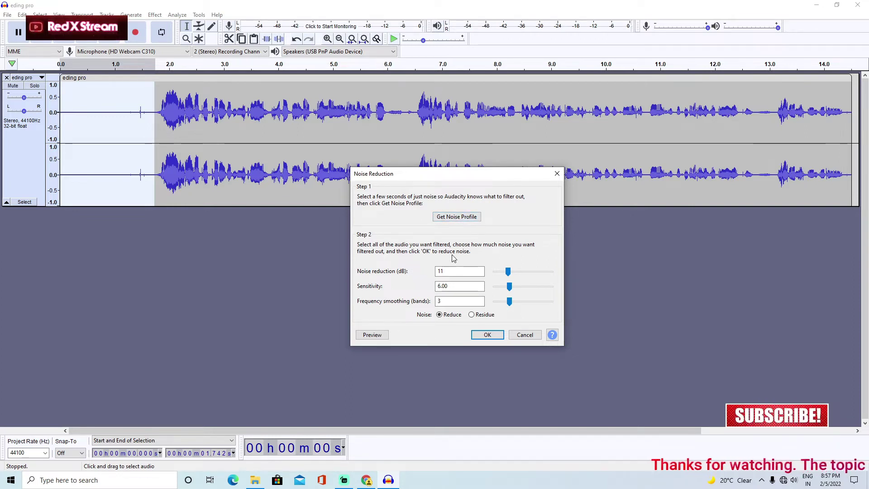
{"action": "left_click", "coordinate": [460, 220]}
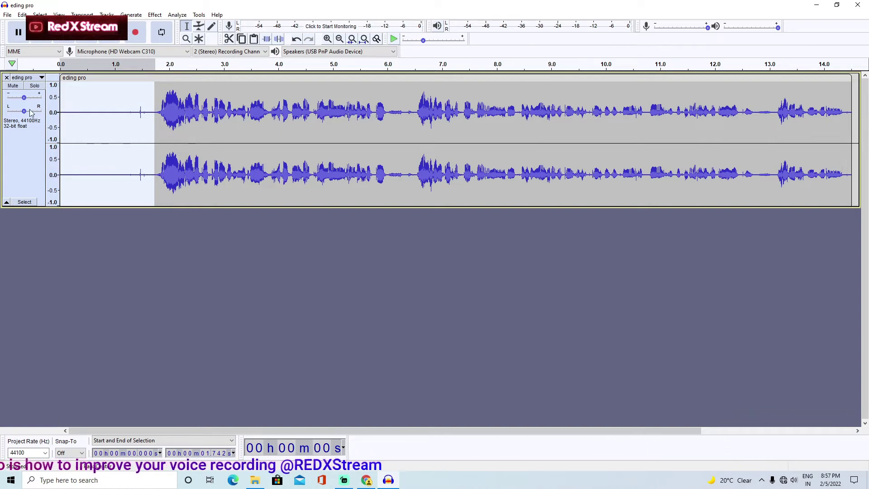
Step: Apply Noise Reduction to the whole track with 11 dB reduction, sensitivity 6.00 and frequency smoothing of 3 bands
{"action": "left_click", "coordinate": [16, 159]}
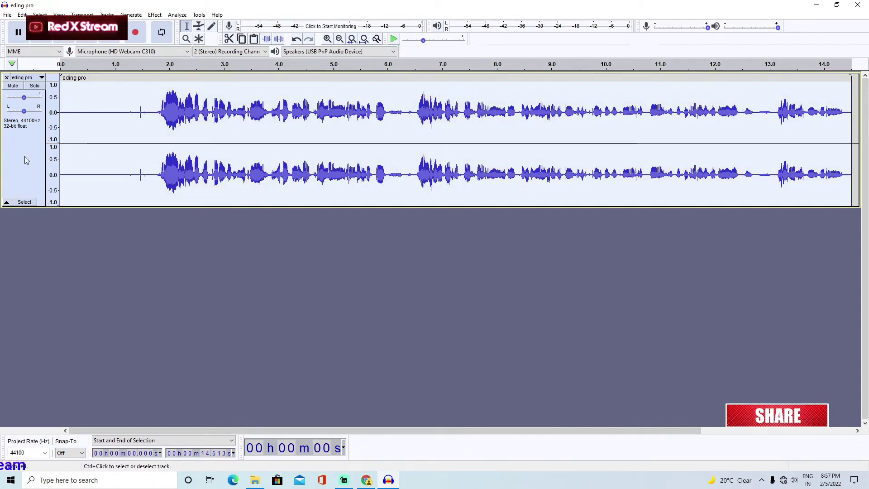
{"action": "left_click", "coordinate": [155, 14]}
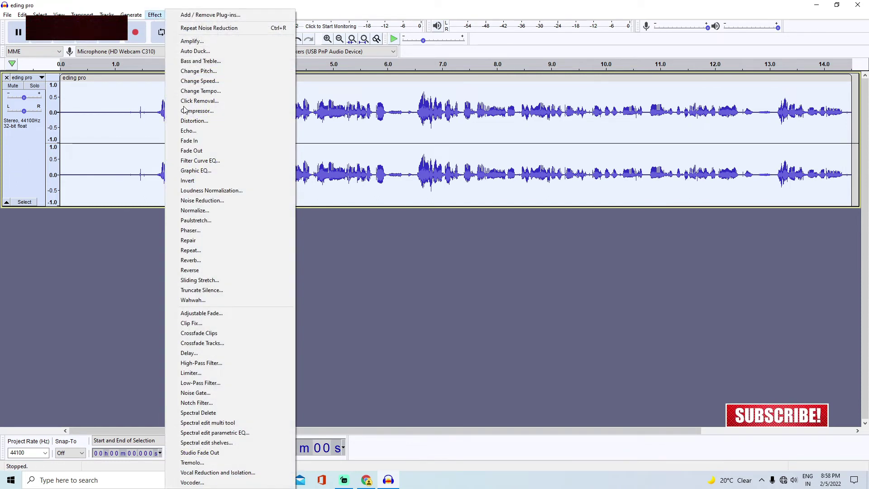
{"action": "left_click", "coordinate": [192, 201]}
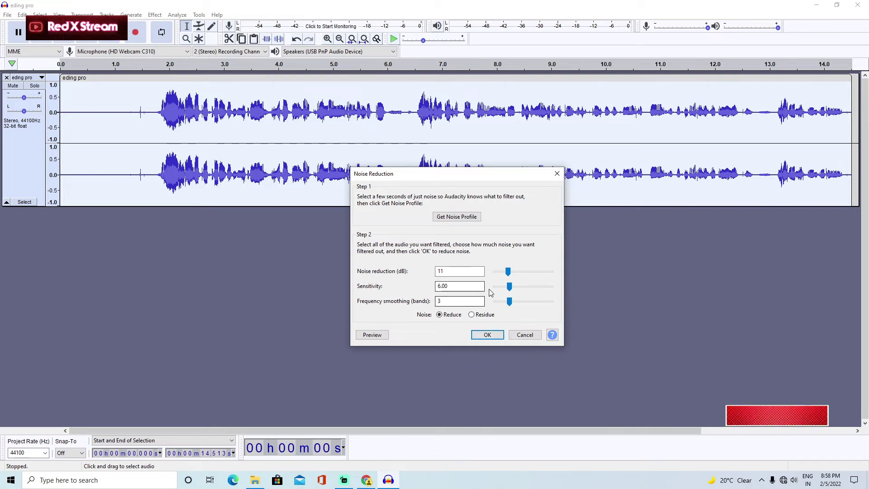
{"action": "left_click", "coordinate": [487, 335]}
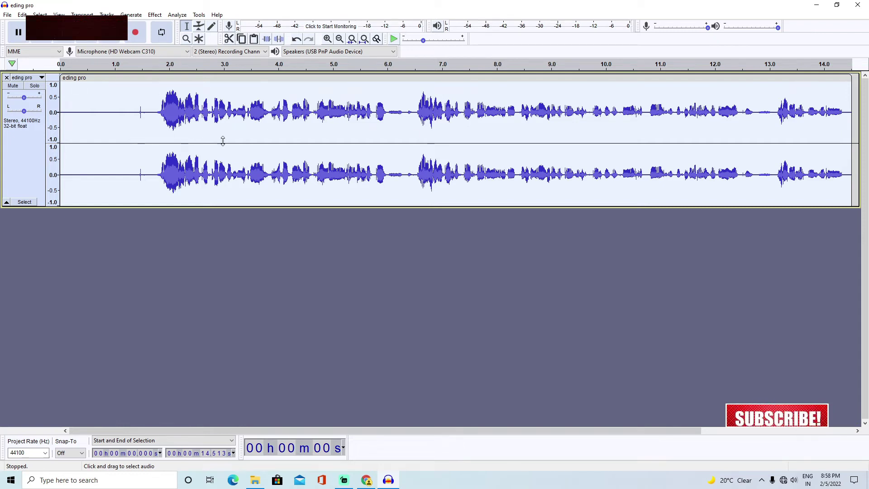
Step: Apply Filter Curve EQ with the Bass Boost factory preset to the whole track
{"action": "left_click", "coordinate": [156, 17]}
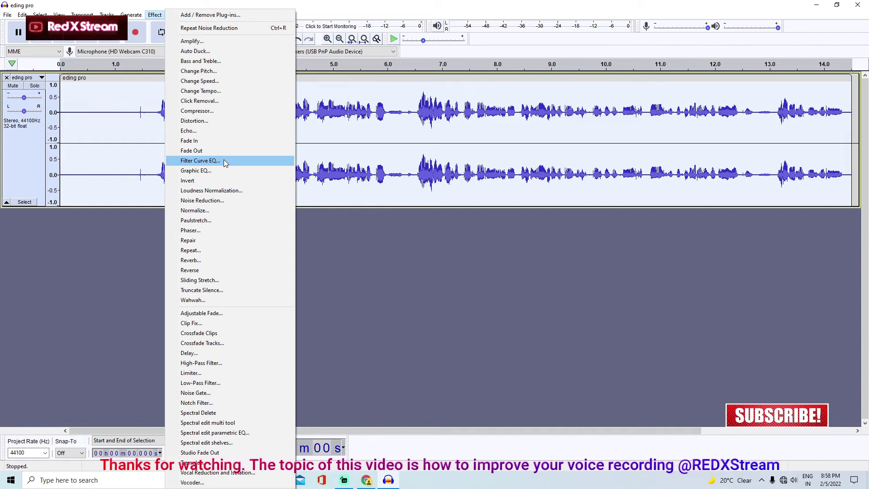
{"action": "left_click", "coordinate": [225, 161]}
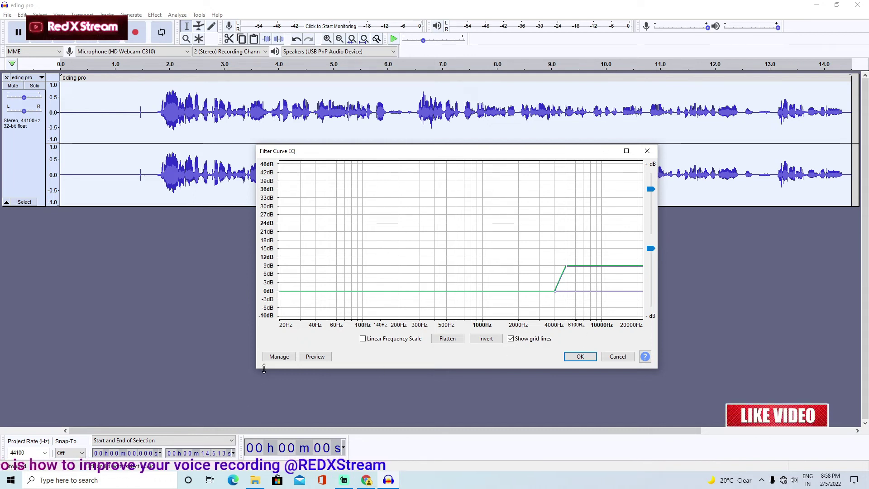
{"action": "left_click", "coordinate": [278, 357]}
{"action": "mouse_move", "coordinate": [298, 401]}
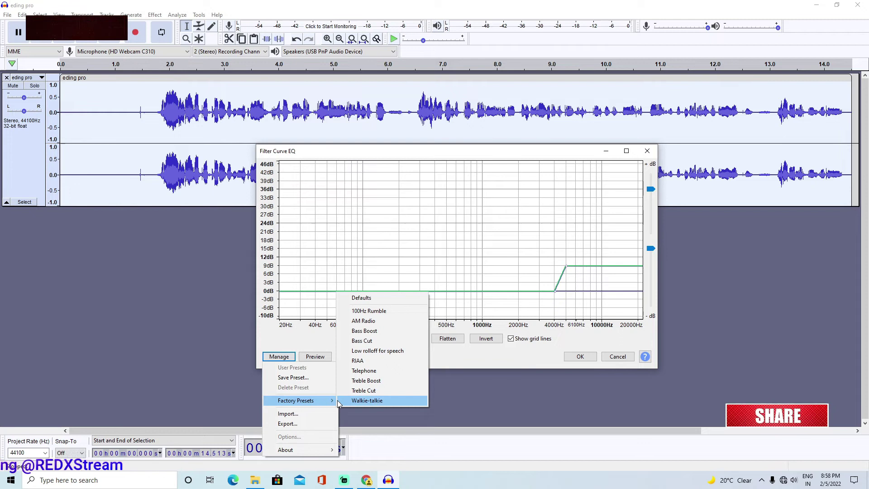
{"action": "left_click", "coordinate": [365, 332]}
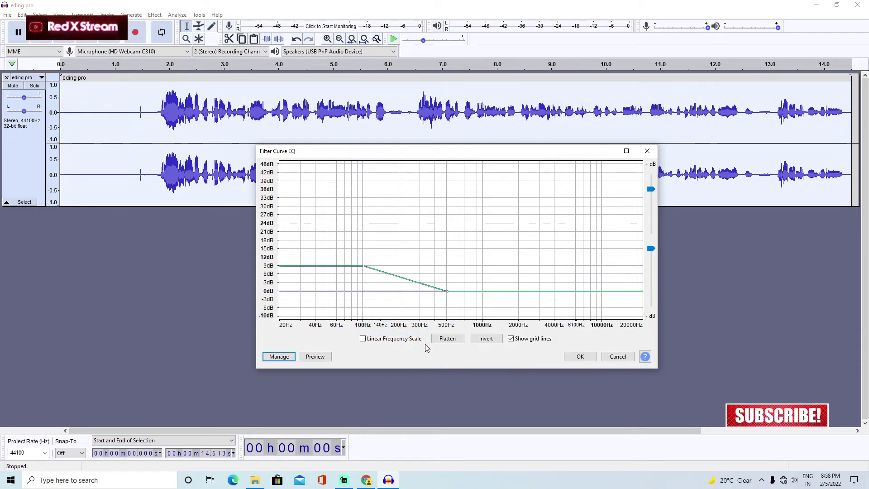
{"action": "left_click", "coordinate": [582, 357]}
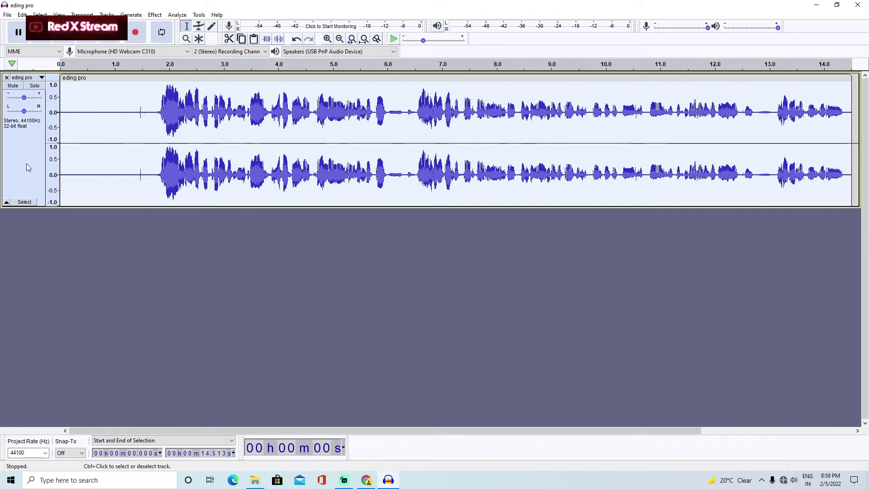
Step: Reselect the whole track and apply Filter Curve EQ with the Treble Boost factory preset
{"action": "left_click", "coordinate": [113, 233]}
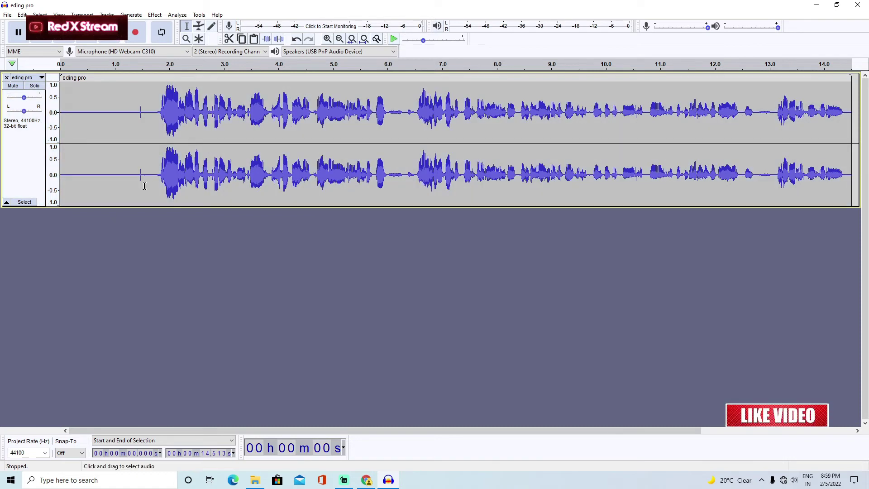
{"action": "left_click", "coordinate": [13, 156]}
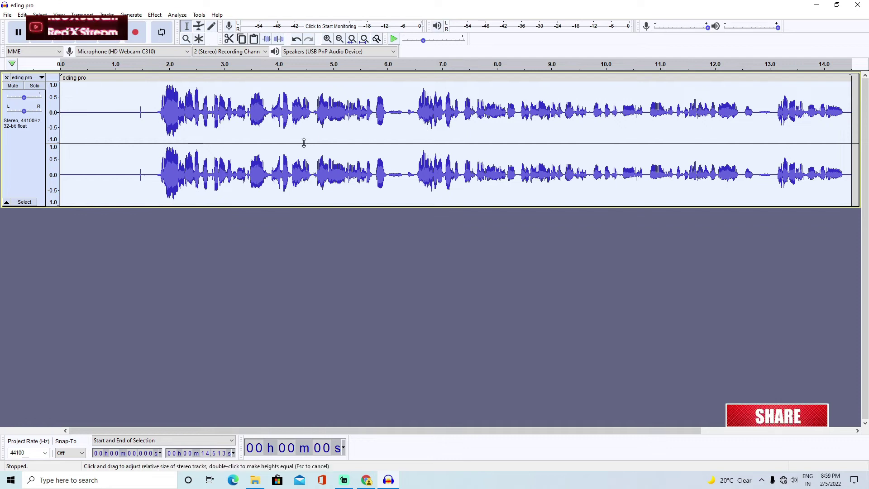
{"action": "left_click", "coordinate": [155, 15]}
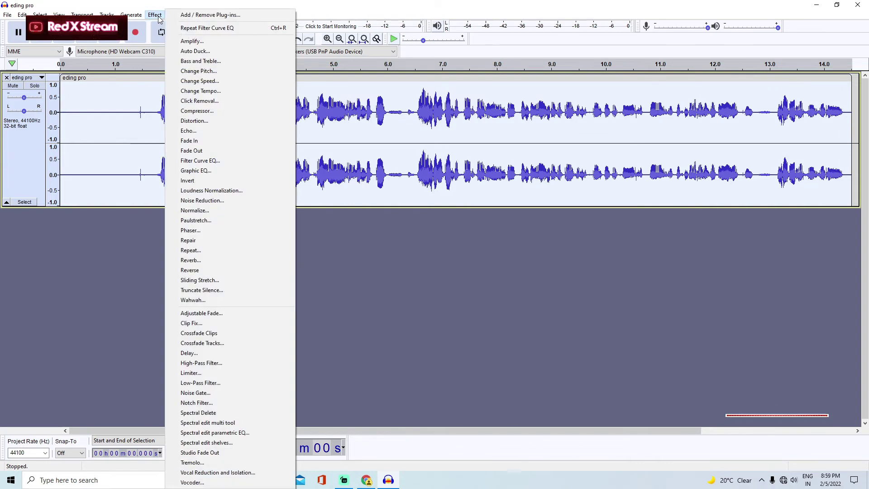
{"action": "left_click", "coordinate": [206, 162]}
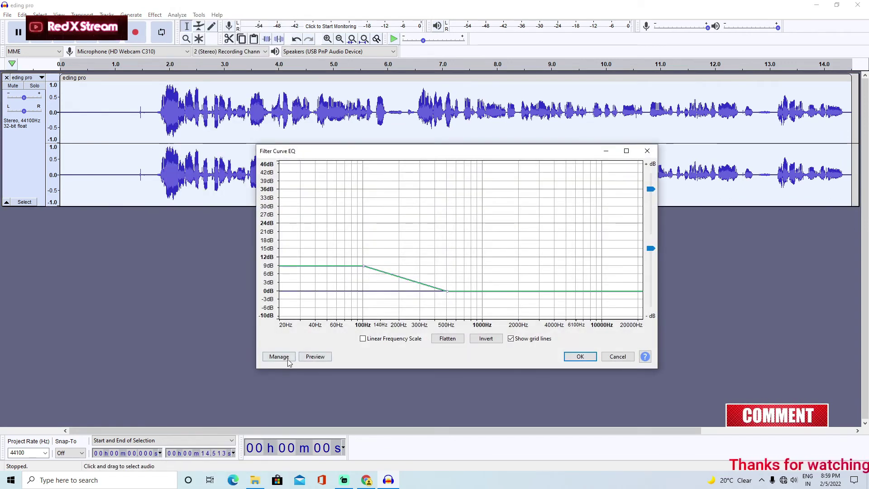
{"action": "left_click", "coordinate": [287, 360]}
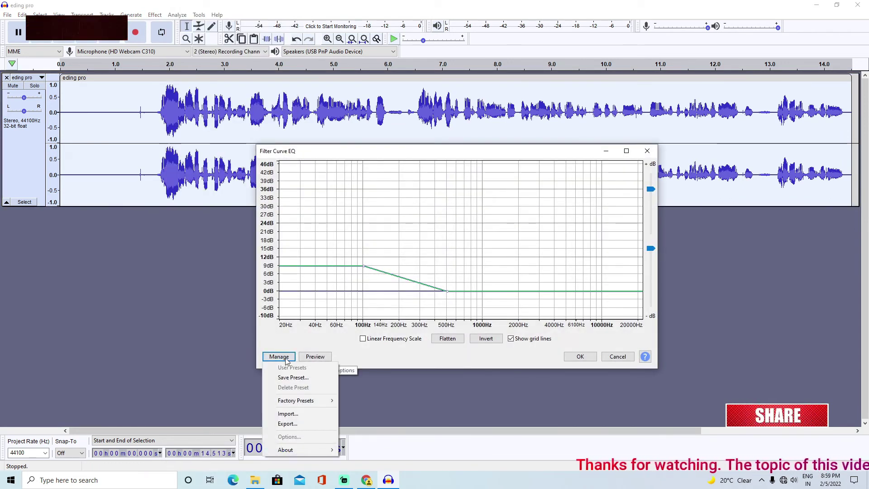
{"action": "mouse_move", "coordinate": [334, 403]}
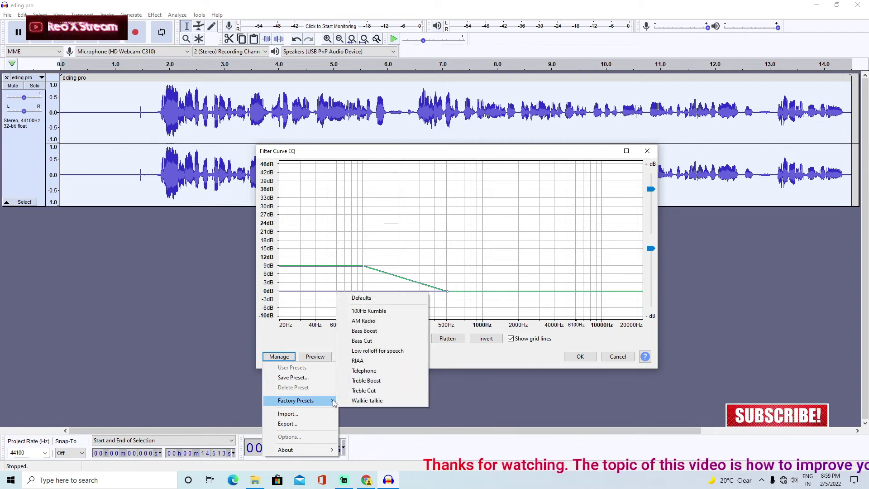
{"action": "left_click", "coordinate": [372, 381]}
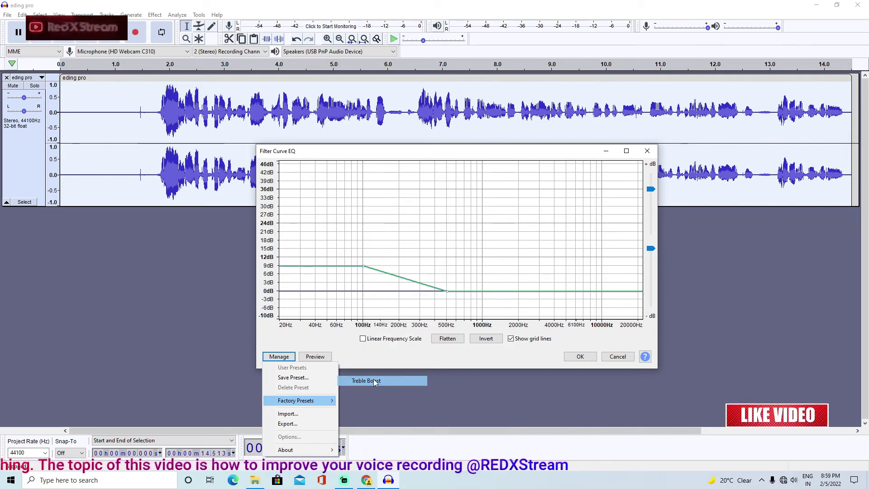
{"action": "left_click", "coordinate": [585, 359]}
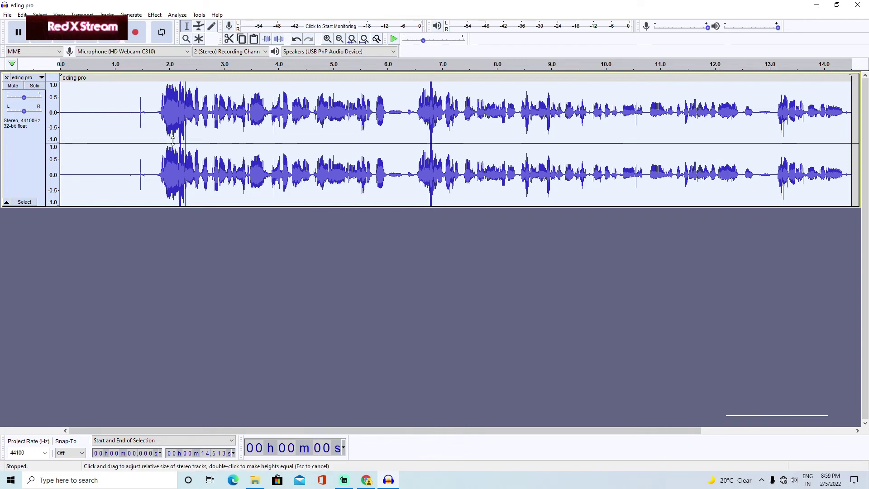
Step: Apply the Compressor to the whole track with a -14 dB threshold, -40 dB noise floor and 5.9:1 ratio
{"action": "left_click", "coordinate": [155, 16]}
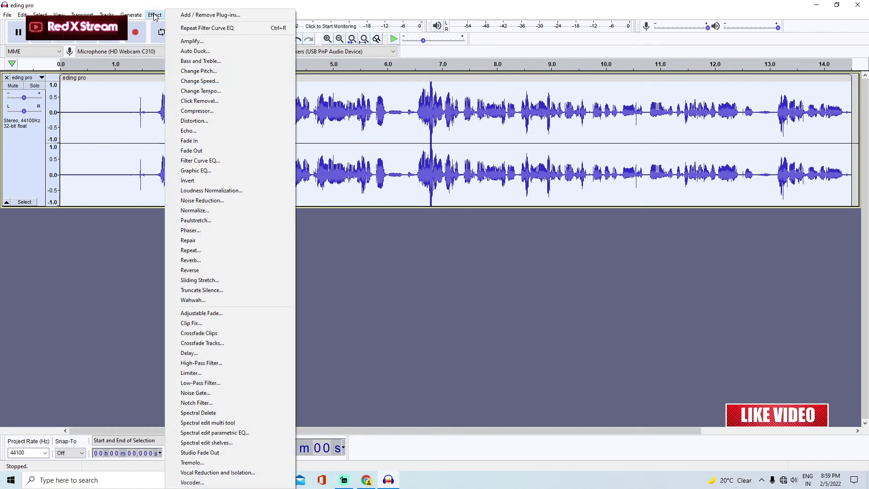
{"action": "left_click", "coordinate": [206, 112]}
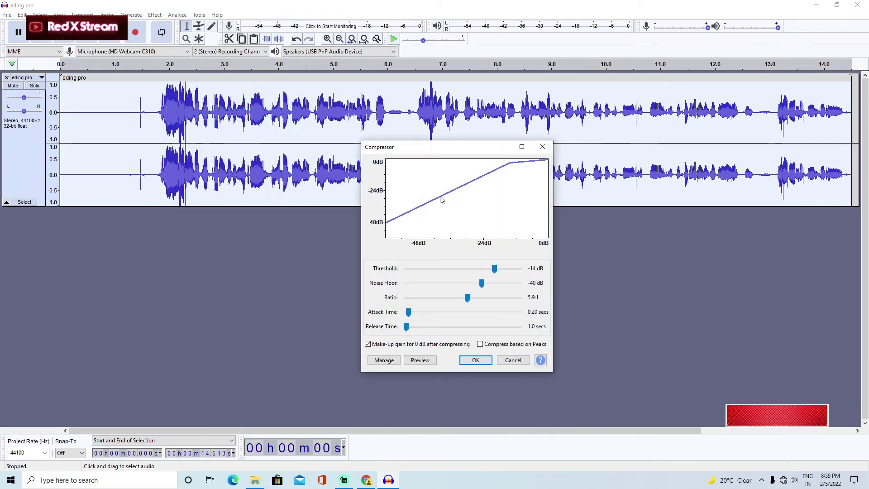
{"action": "left_click", "coordinate": [482, 362]}
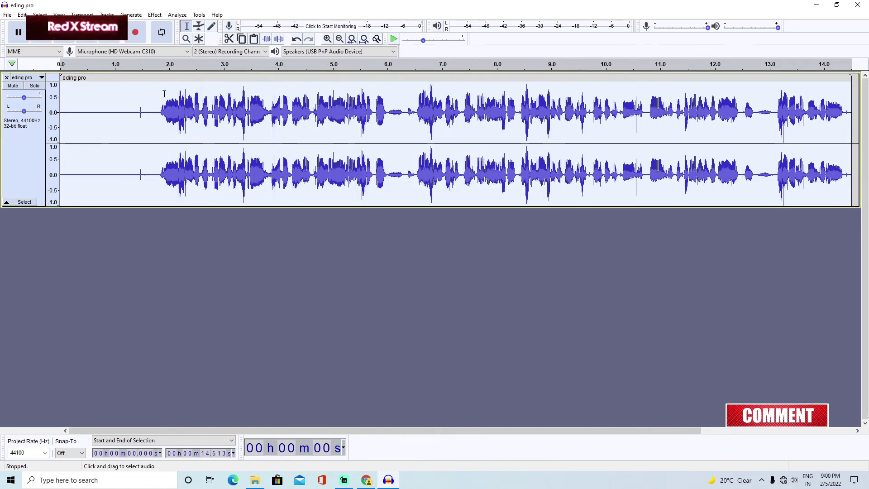
Step: Apply Loudness Normalization to the whole track, setting perceived loudness to -23.0 LUFS
{"action": "left_click", "coordinate": [155, 14]}
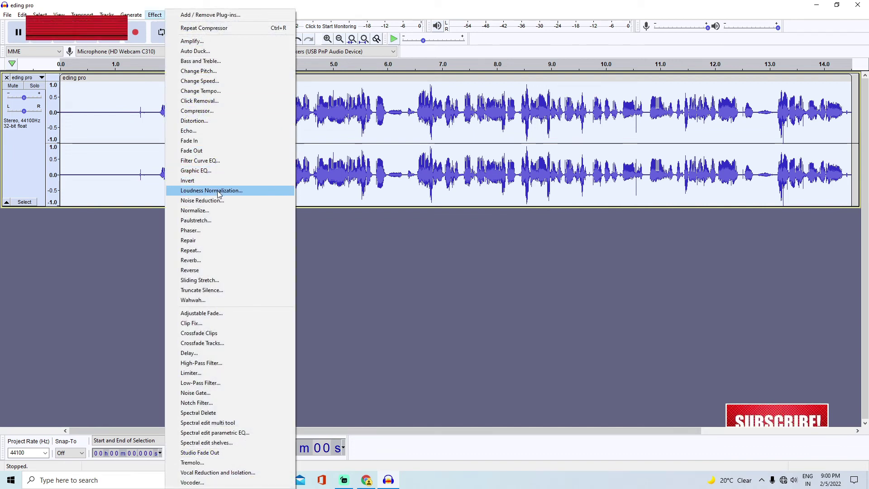
{"action": "left_click", "coordinate": [218, 191]}
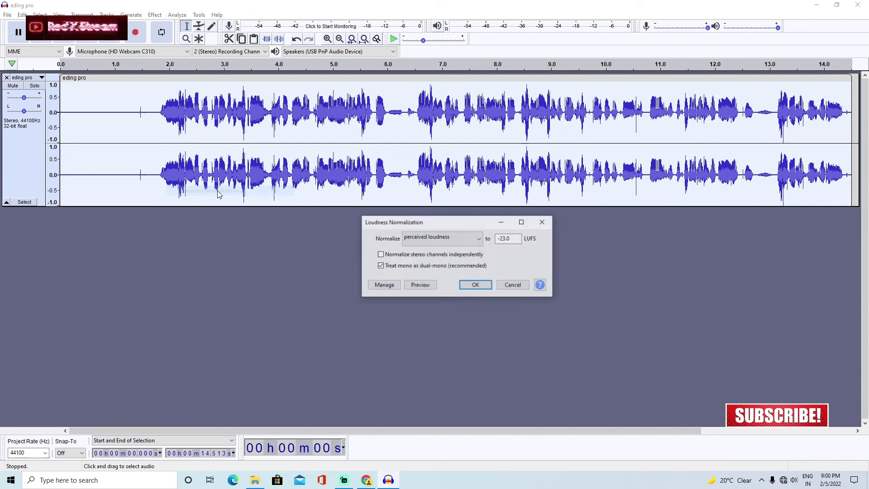
{"action": "left_click", "coordinate": [476, 285]}
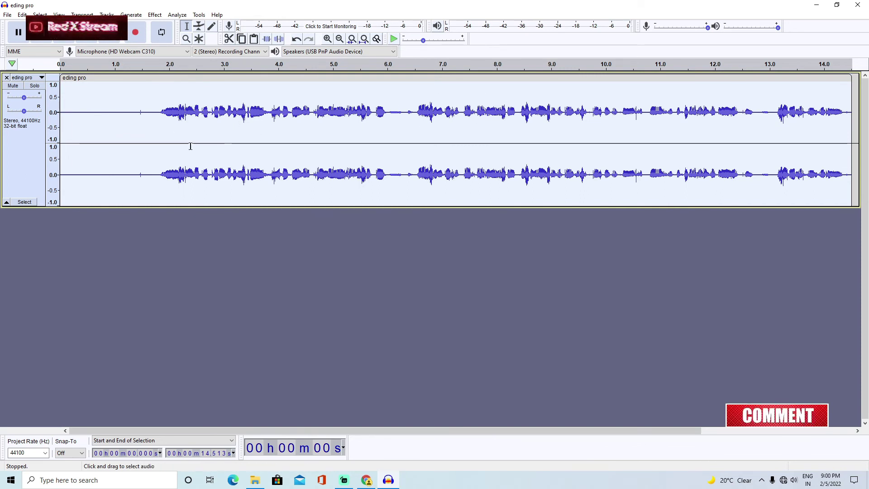
Step: Normalize the whole track to a peak amplitude of -1.0 dB with DC offset removal
{"action": "left_click", "coordinate": [154, 14]}
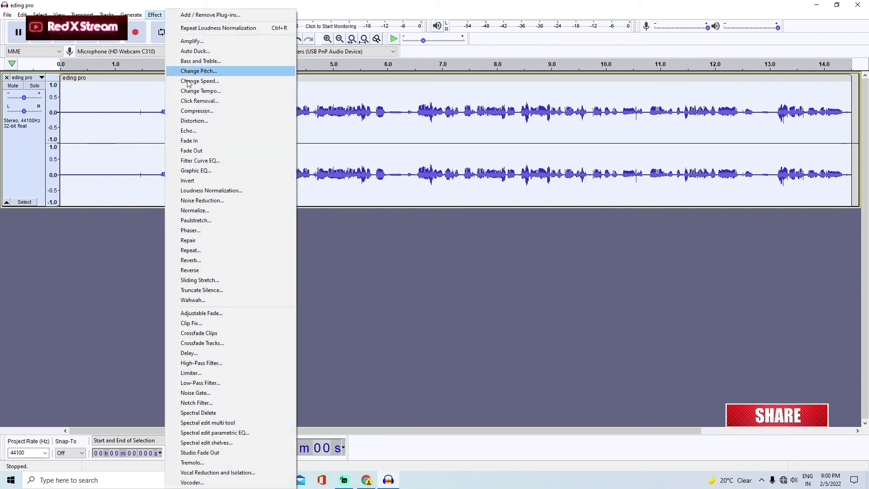
{"action": "left_click", "coordinate": [202, 215]}
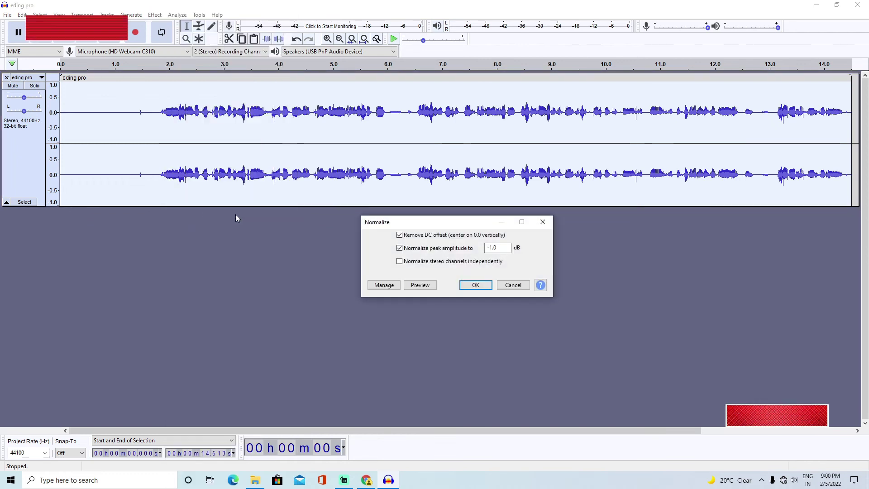
{"action": "left_click", "coordinate": [480, 289]}
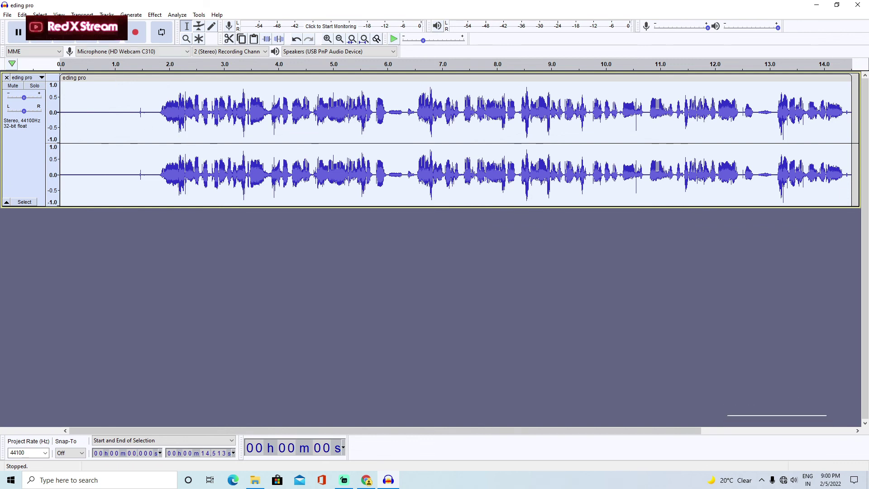
Step: Export the track as an MP3 named "eding pro2fv" in the Music folder, leaving the metadata tags empty
{"action": "left_click", "coordinate": [9, 16]}
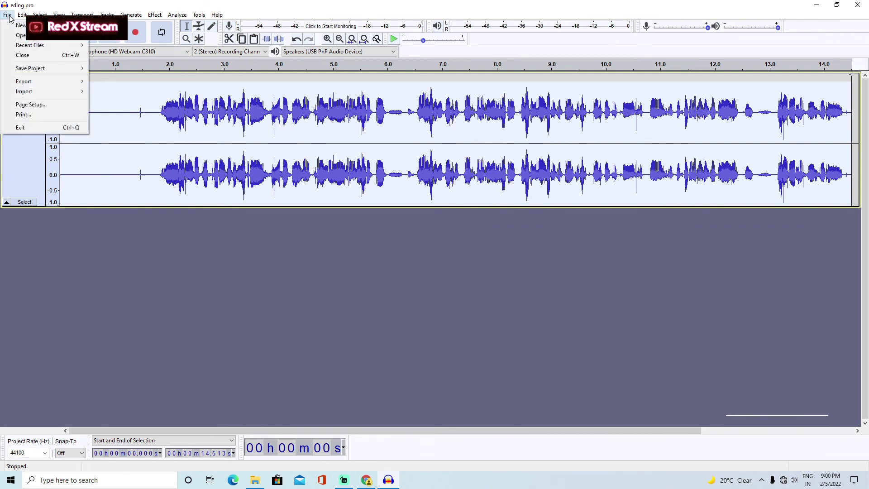
{"action": "mouse_move", "coordinate": [77, 81]}
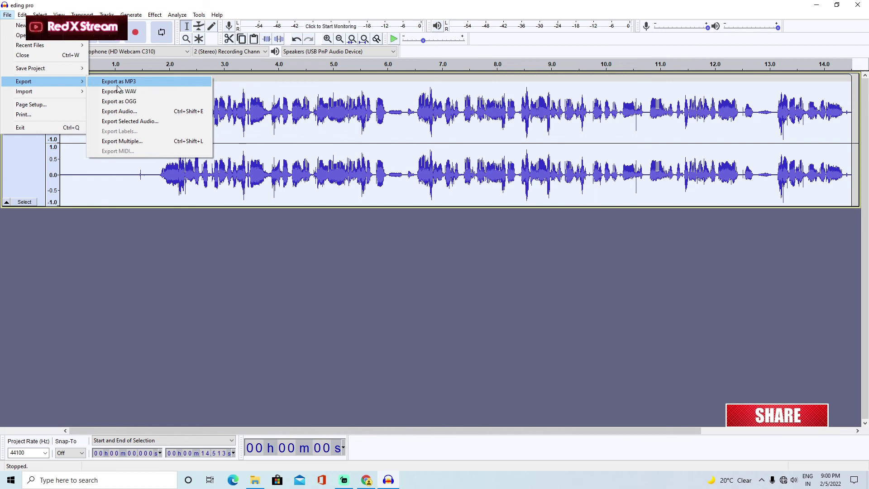
{"action": "left_click", "coordinate": [124, 83]}
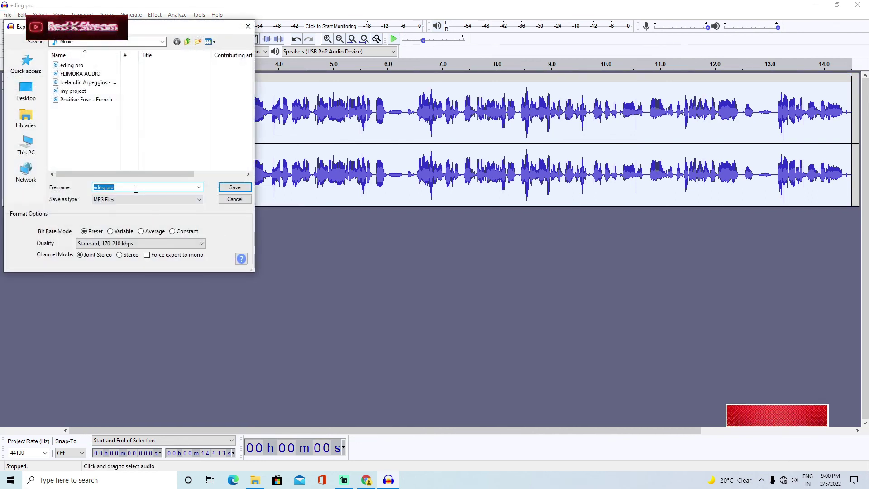
{"action": "type", "text": "2fv"}
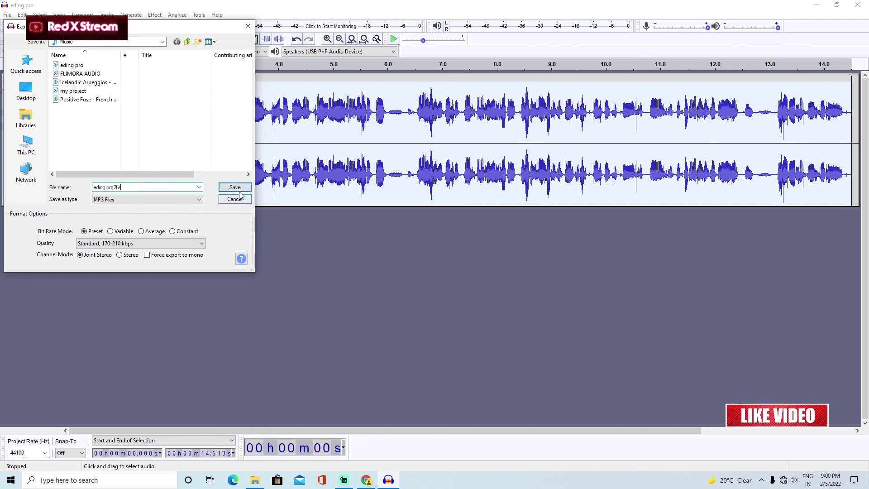
{"action": "left_click", "coordinate": [236, 189]}
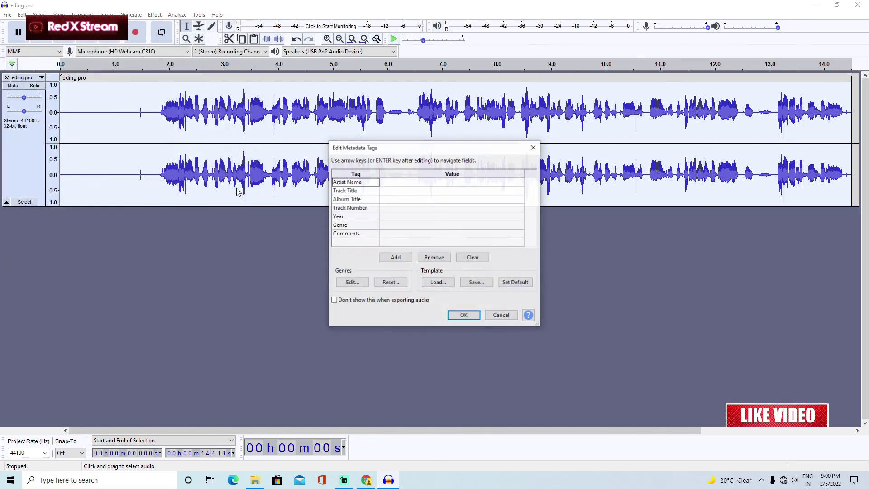
{"action": "left_click", "coordinate": [464, 315]}
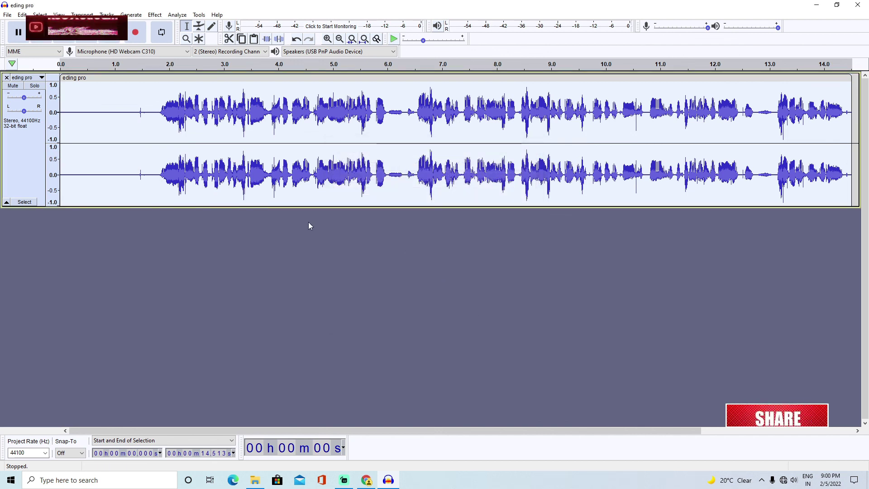